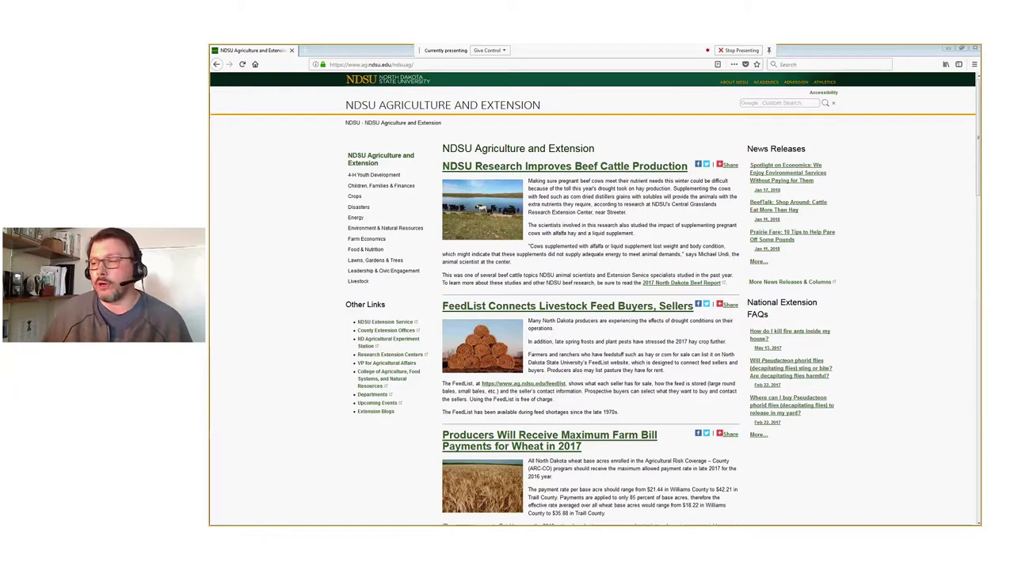
Step: Preview the NDSU Agriculture and Extension page in Responsive Design Mode as an Apple iPhone 6s, with the inspector closed
{"action": "mouse_move", "coordinate": [727, 304]}
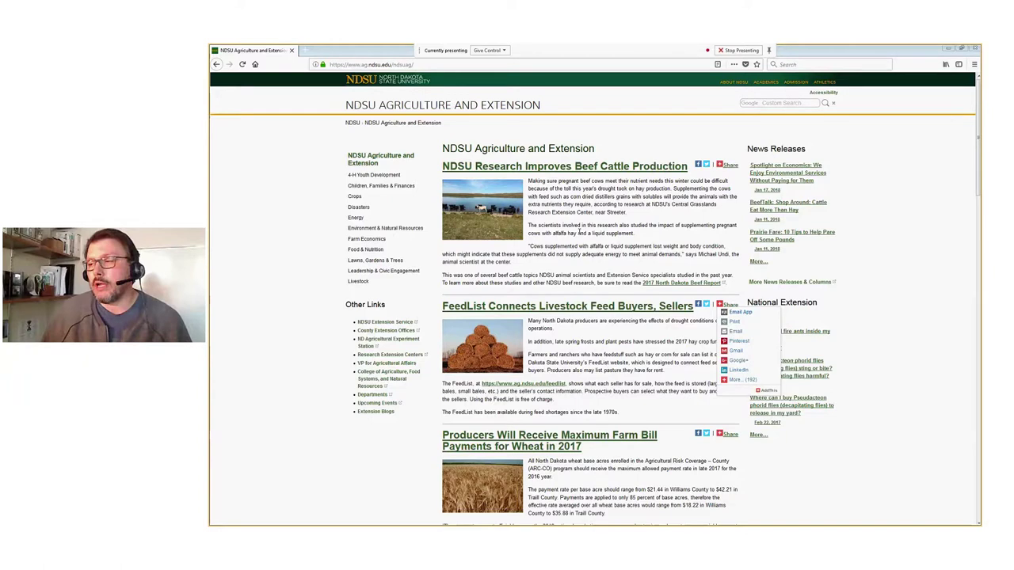
{"action": "right_click", "coordinate": [577, 237]}
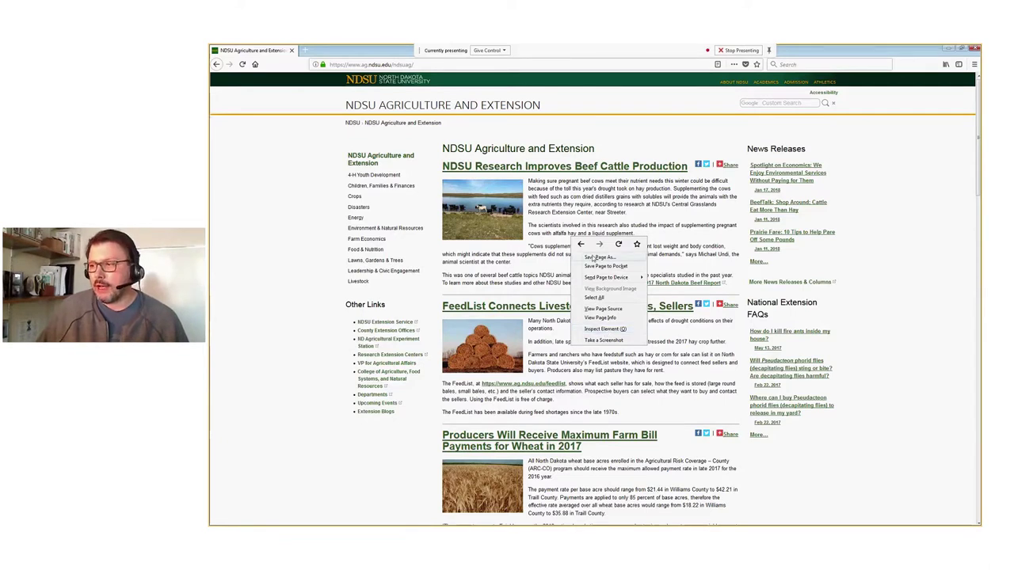
{"action": "left_click", "coordinate": [605, 329]}
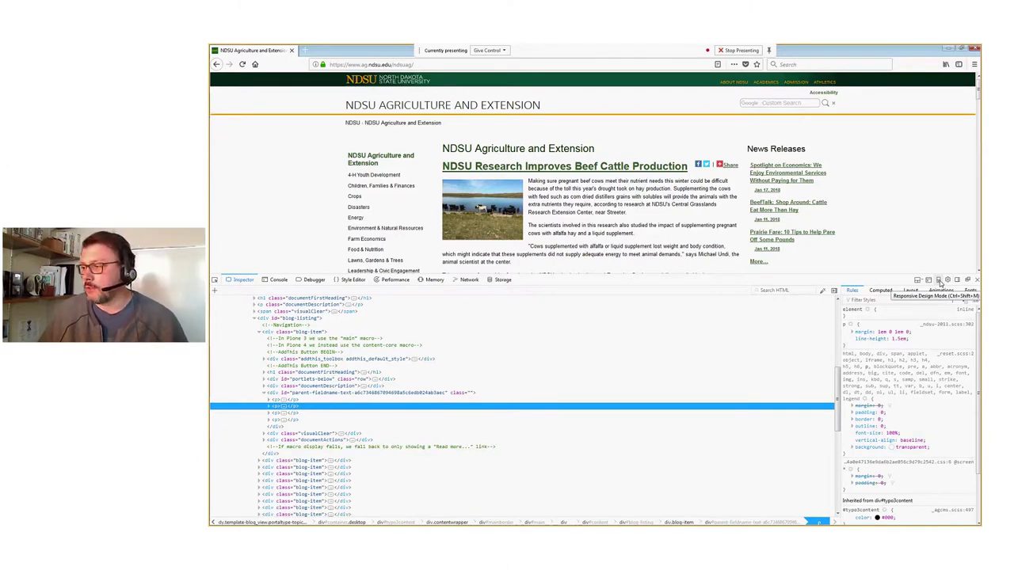
{"action": "left_click", "coordinate": [939, 282]}
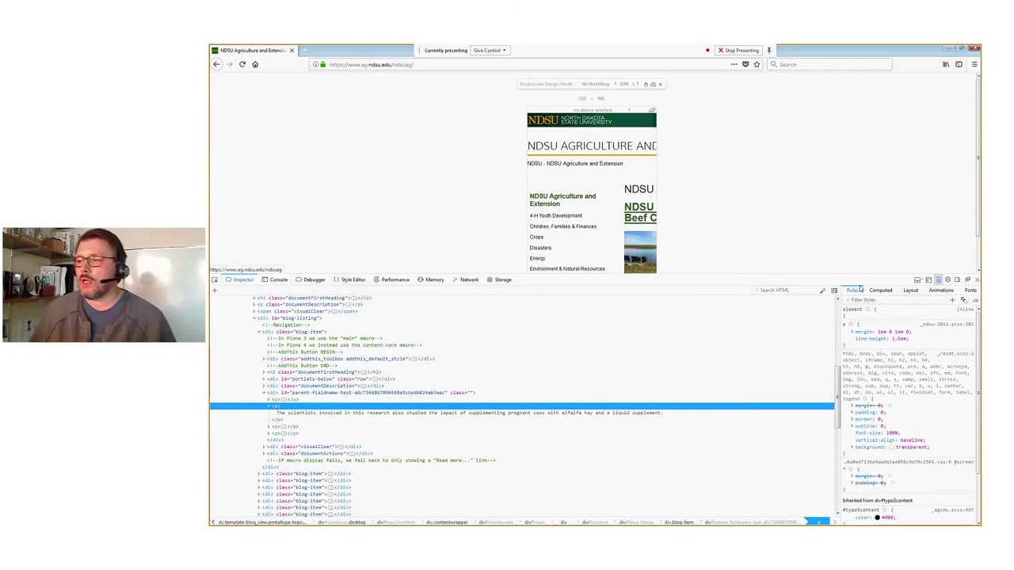
{"action": "left_click", "coordinate": [977, 280]}
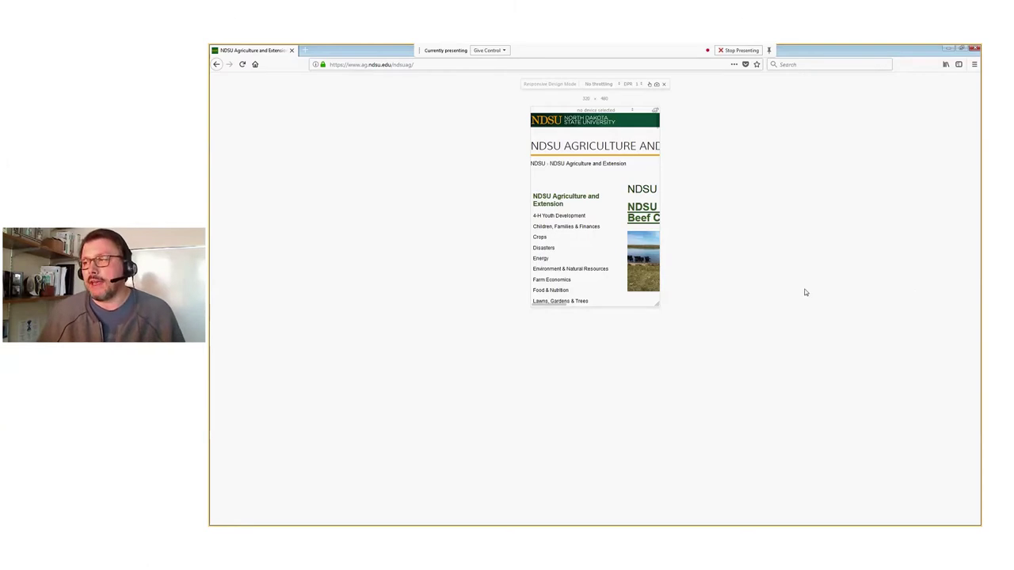
{"action": "left_click", "coordinate": [633, 112]}
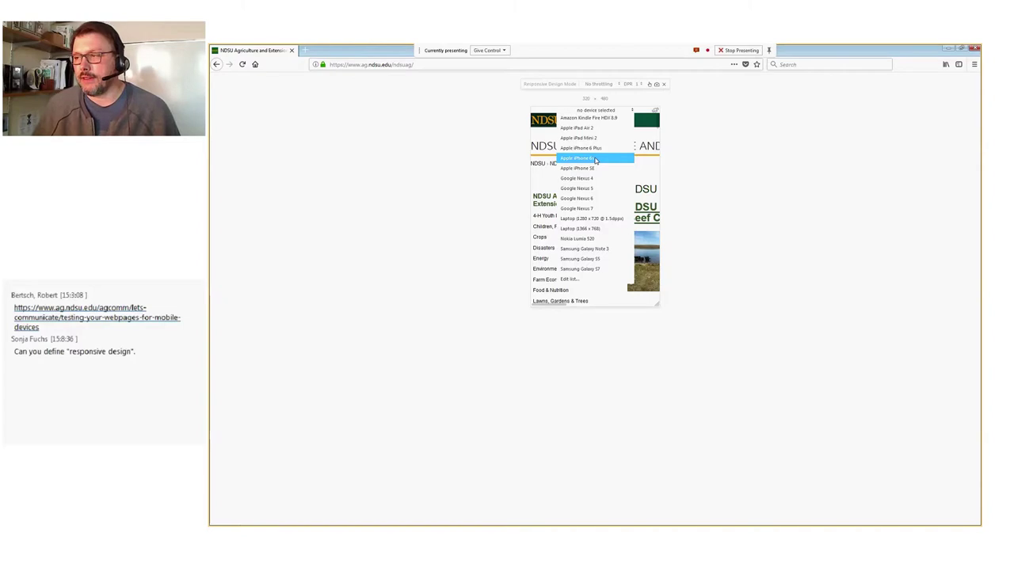
{"action": "left_click", "coordinate": [596, 159]}
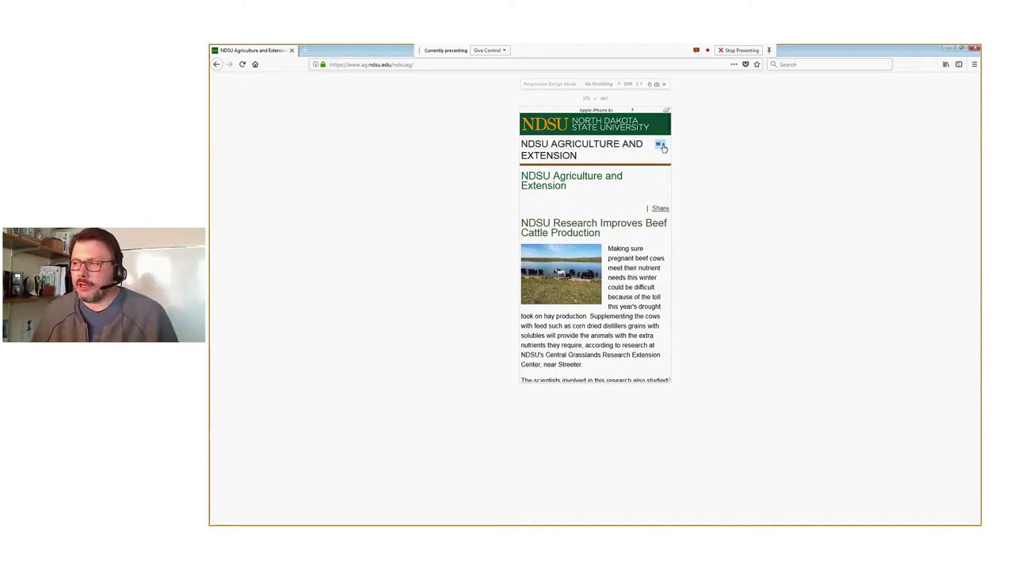
Step: Try expanding and collapsing the mobile site navigation, and use it to go to the Food & Nutrition page
{"action": "left_click", "coordinate": [663, 148]}
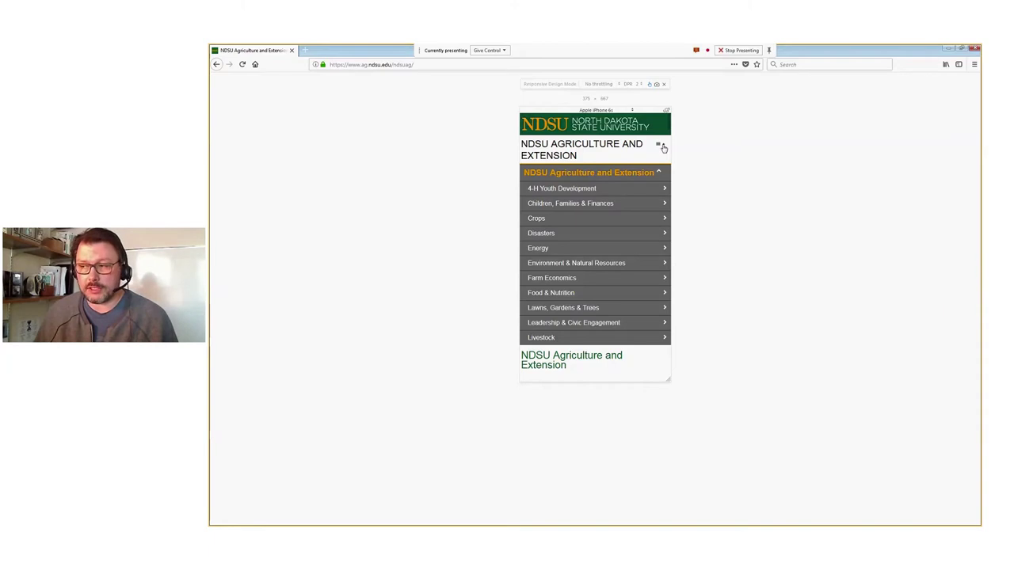
{"action": "left_click", "coordinate": [661, 146]}
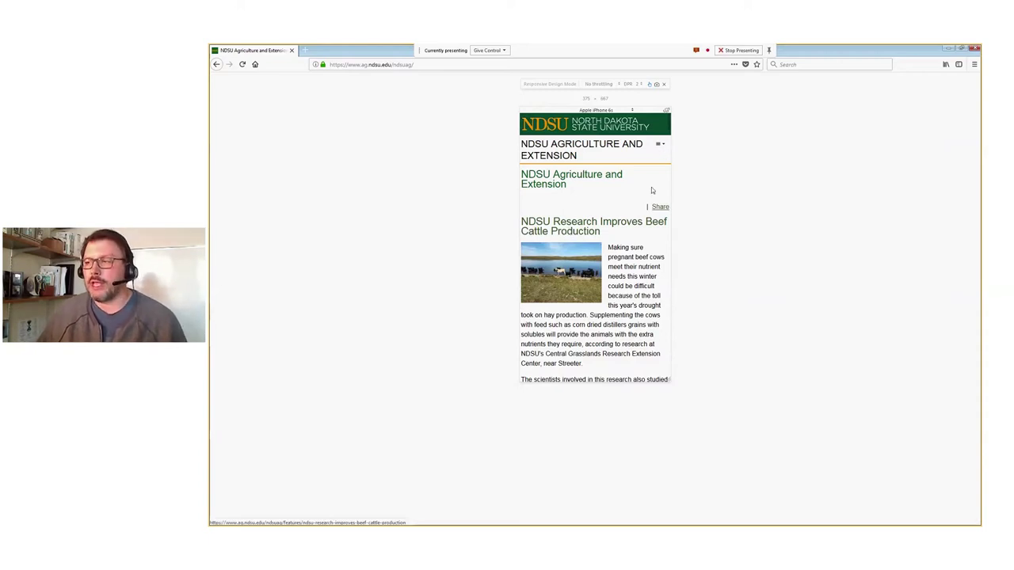
{"action": "left_click", "coordinate": [662, 147]}
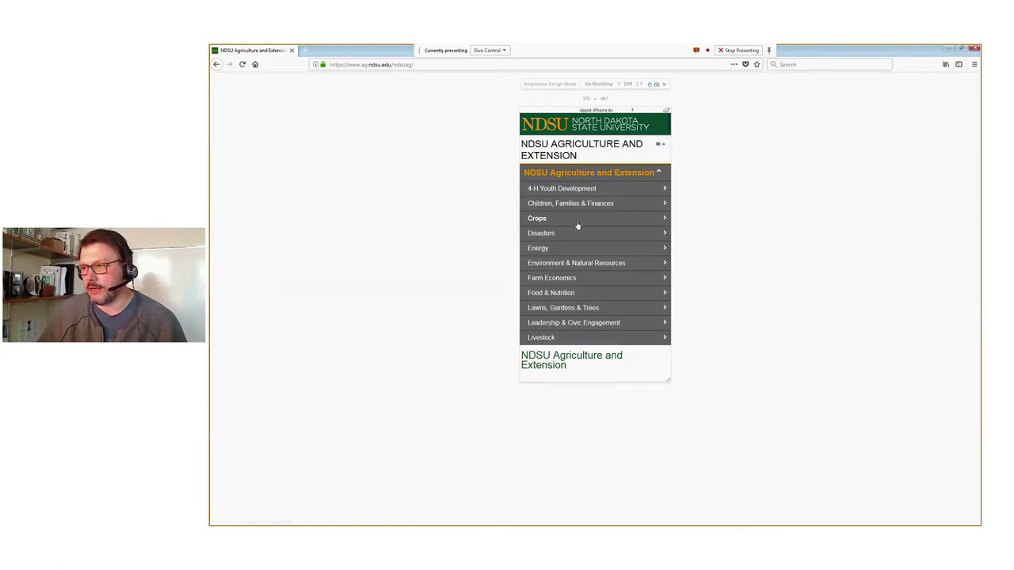
{"action": "left_click", "coordinate": [548, 293]}
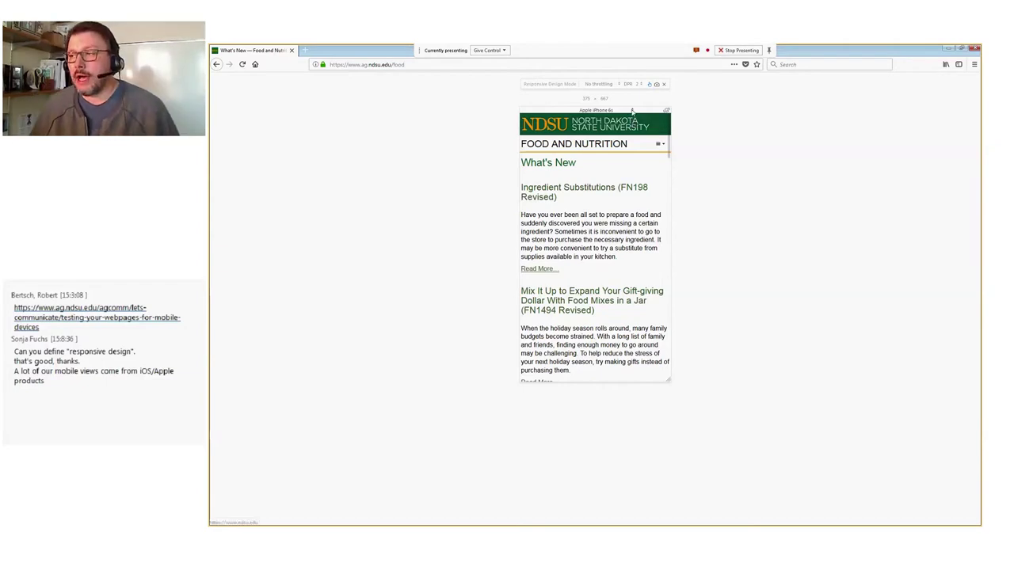
Step: Preview the Food and Nutrition page as an Apple iPhone 6 Plus and as a Samsung Galaxy S7
{"action": "left_click", "coordinate": [632, 112]}
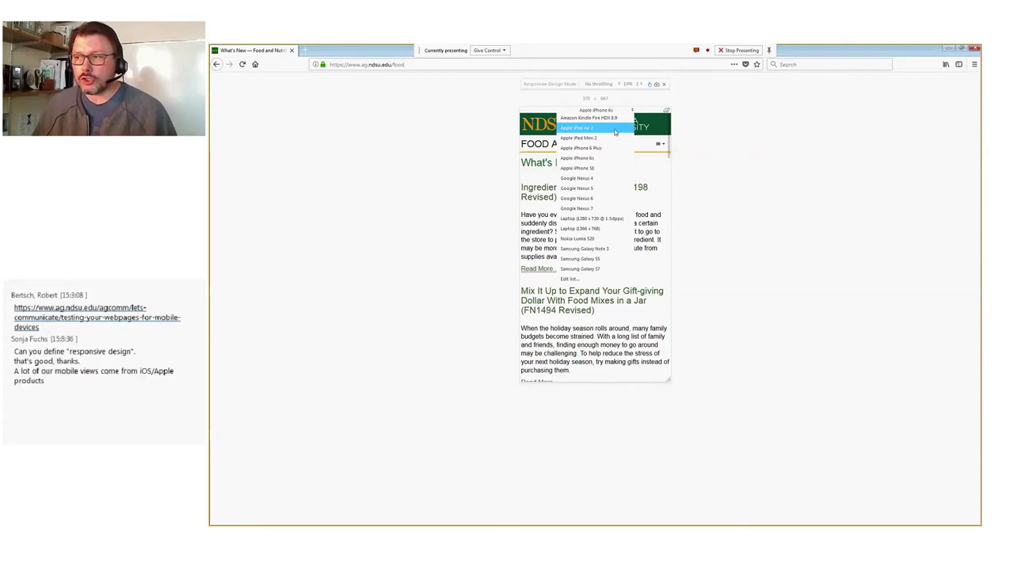
{"action": "left_click", "coordinate": [602, 150]}
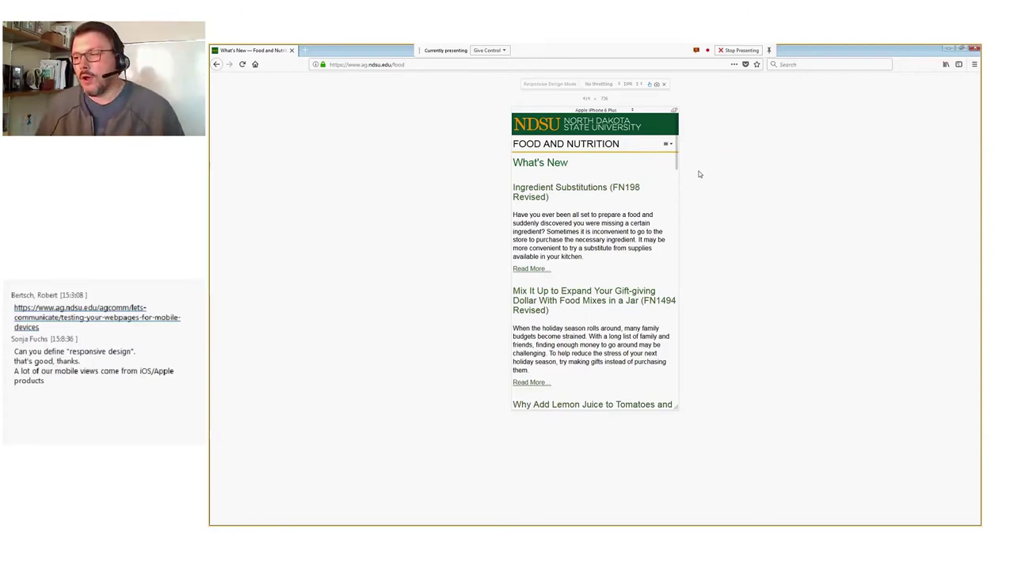
{"action": "left_click", "coordinate": [633, 111]}
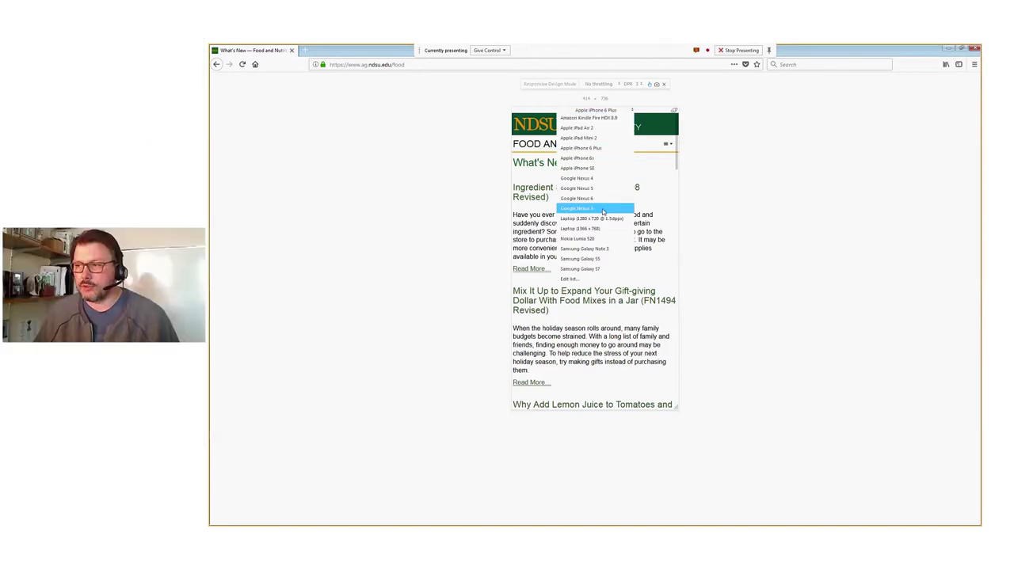
{"action": "left_click", "coordinate": [599, 270]}
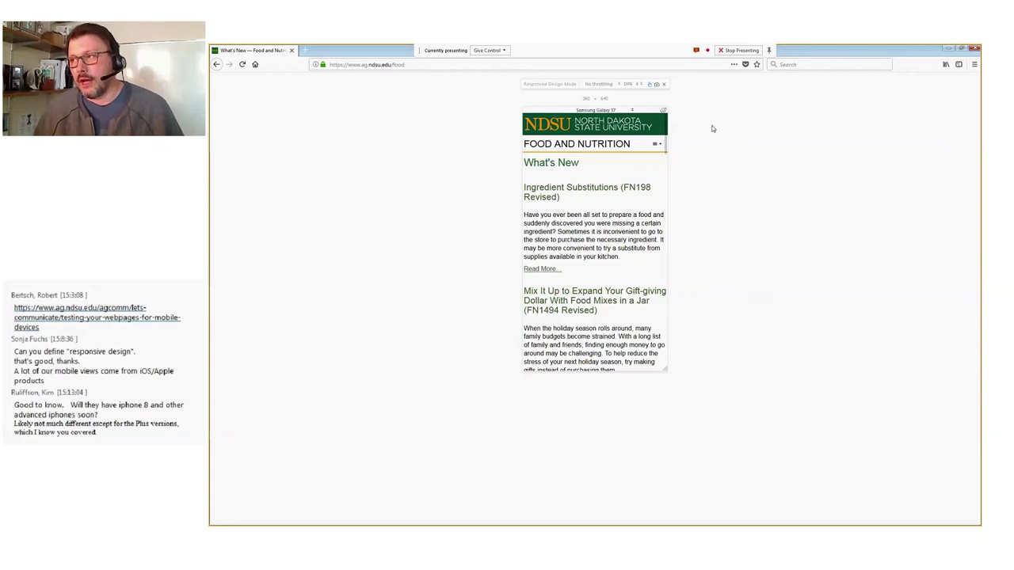
Step: Exit Responsive Design Mode and reload the Food and Nutrition page in its desktop layout
{"action": "left_click", "coordinate": [664, 85]}
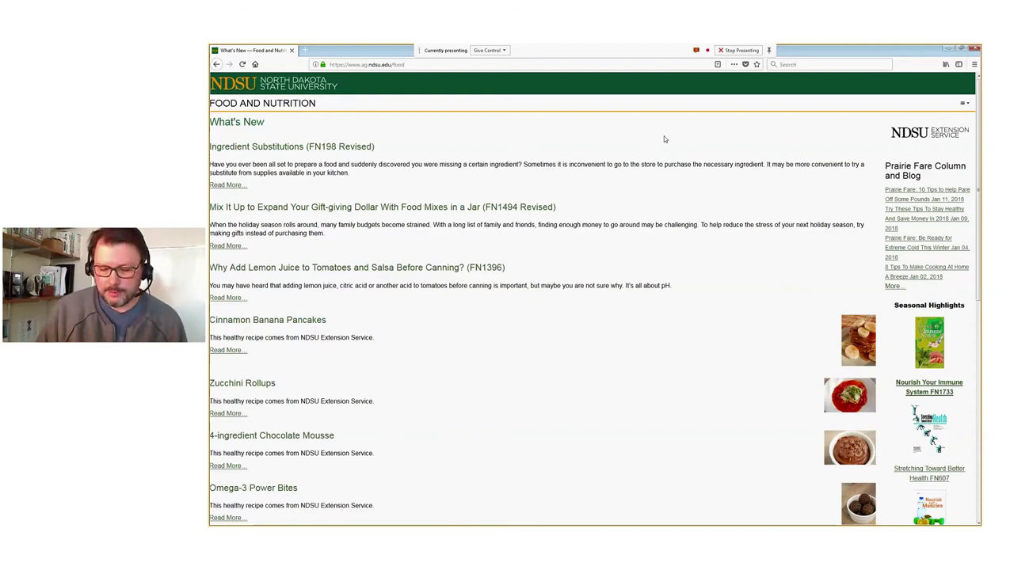
{"action": "key", "text": "F5"}
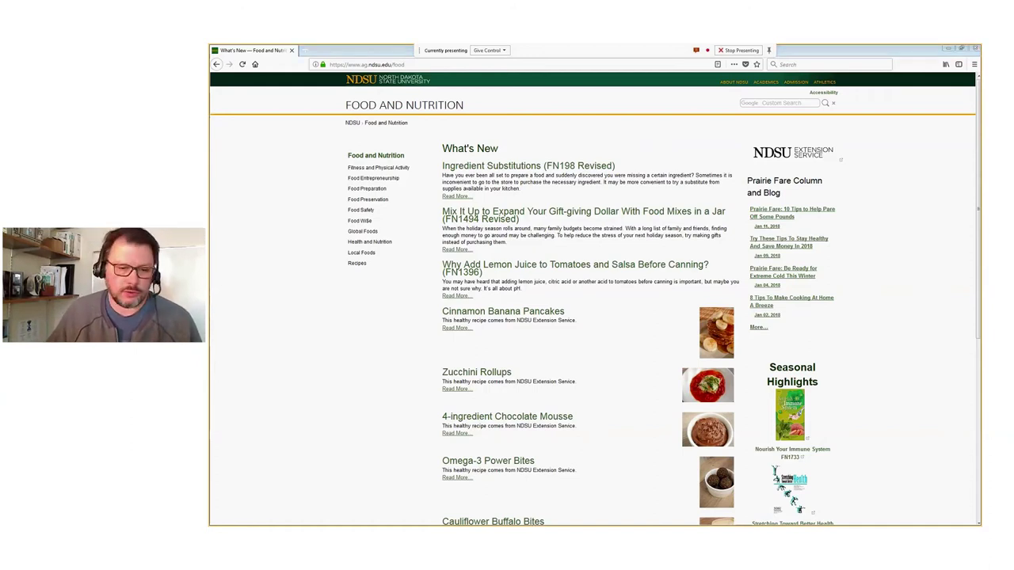
Step: Switch to Chrome and preview the NDSU Agriculture and Extension page as an iPhone 8 using the developer tools' device emulation
{"action": "key", "text": "alt+Tab"}
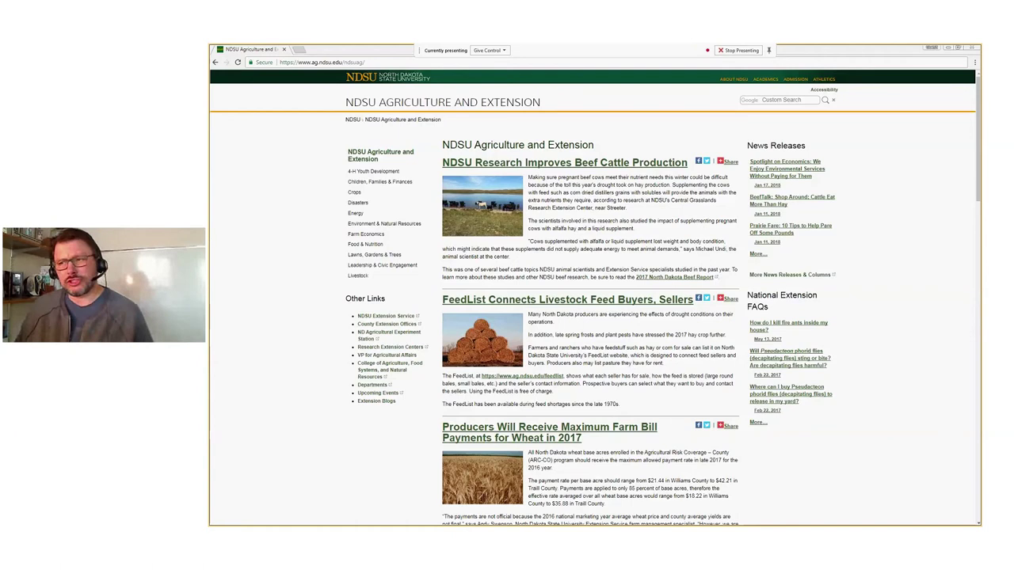
{"action": "right_click", "coordinate": [616, 245]}
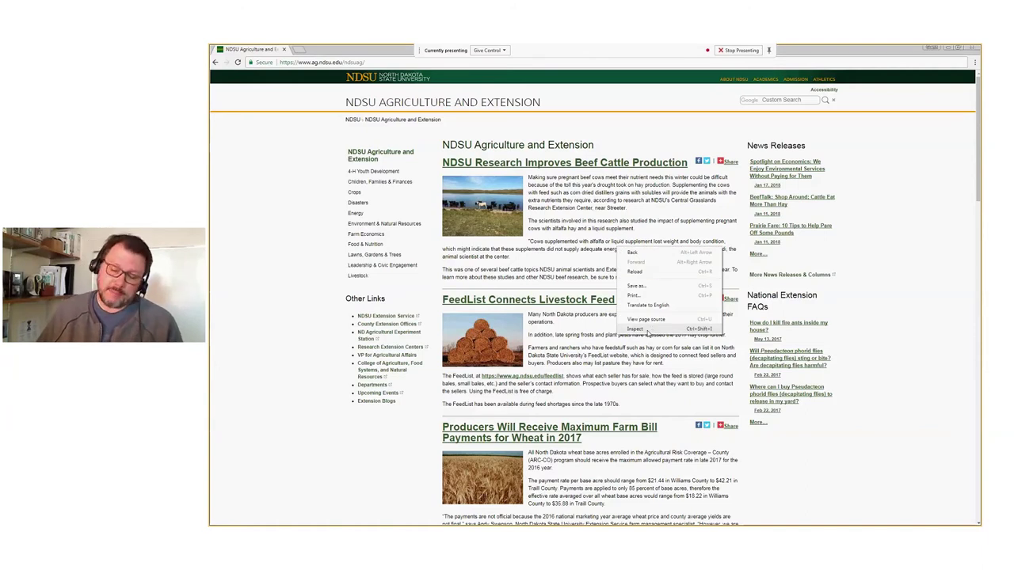
{"action": "left_click", "coordinate": [647, 331]}
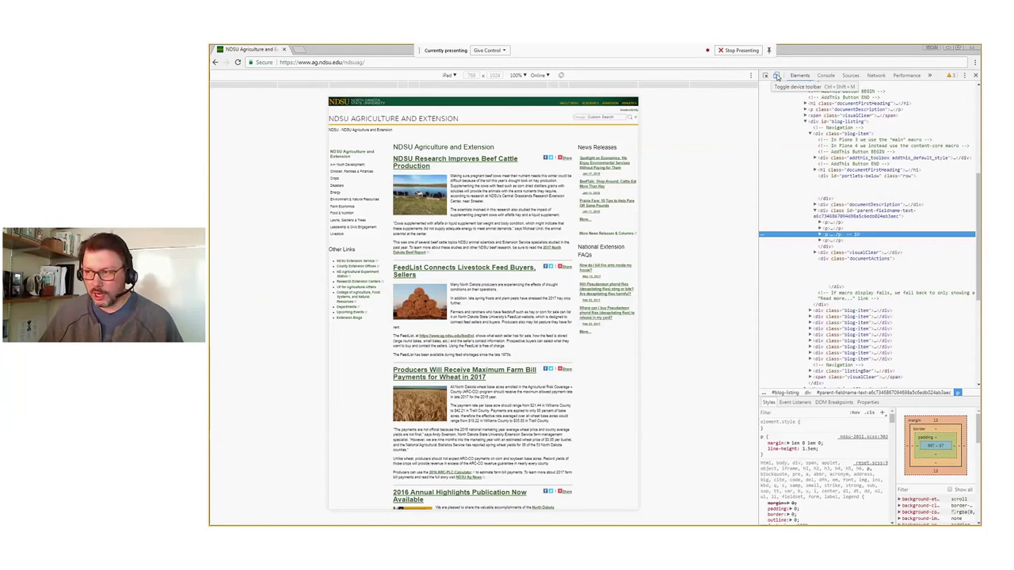
{"action": "left_click", "coordinate": [777, 75]}
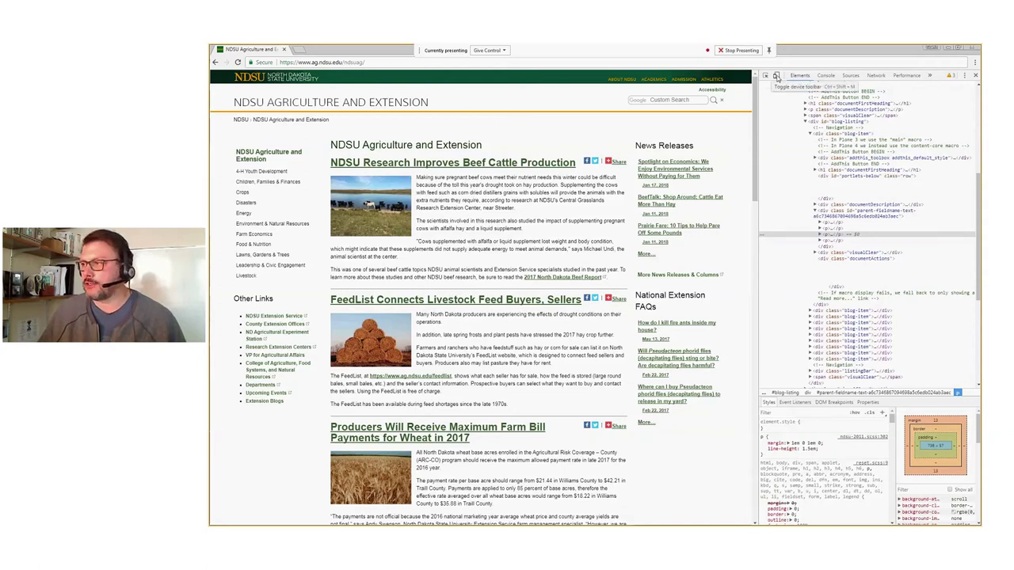
{"action": "left_click", "coordinate": [777, 76]}
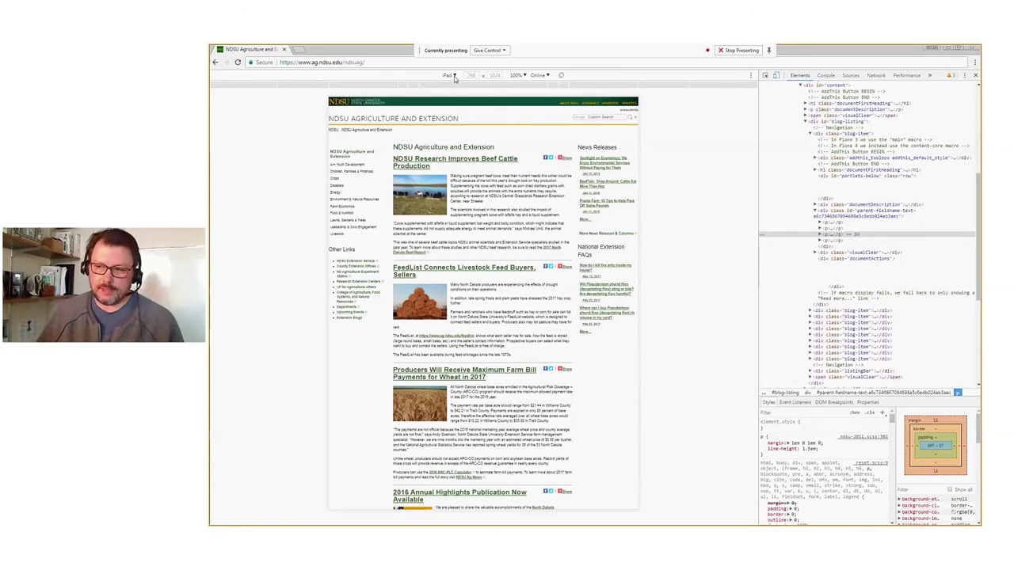
{"action": "left_click", "coordinate": [454, 76]}
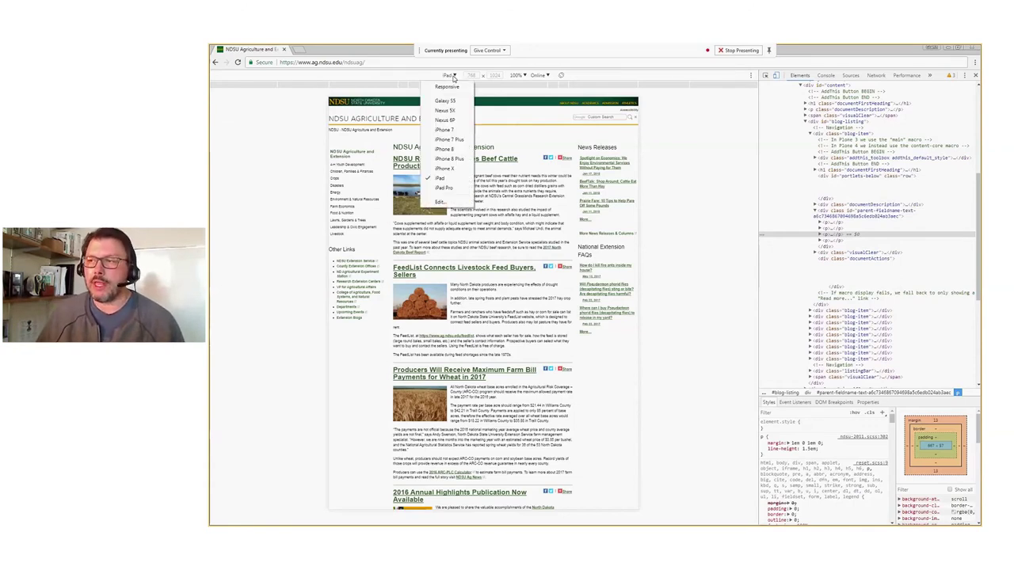
{"action": "left_click", "coordinate": [452, 149]}
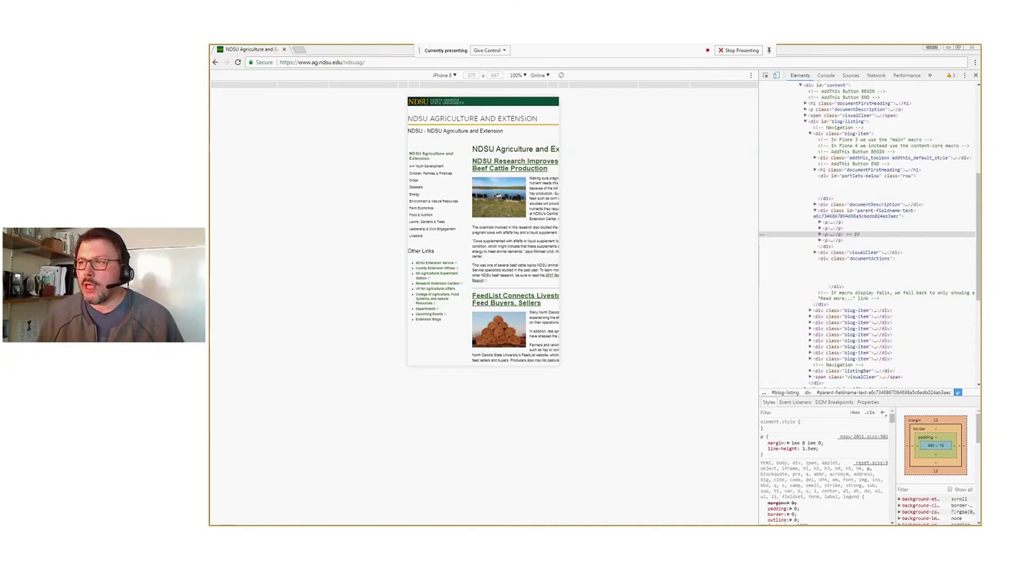
Step: Switch back to Firefox and preview the Food and Nutrition page in Responsive Design Mode as an Apple iPhone 6s, with the inspector closed
{"action": "left_click", "coordinate": [948, 49]}
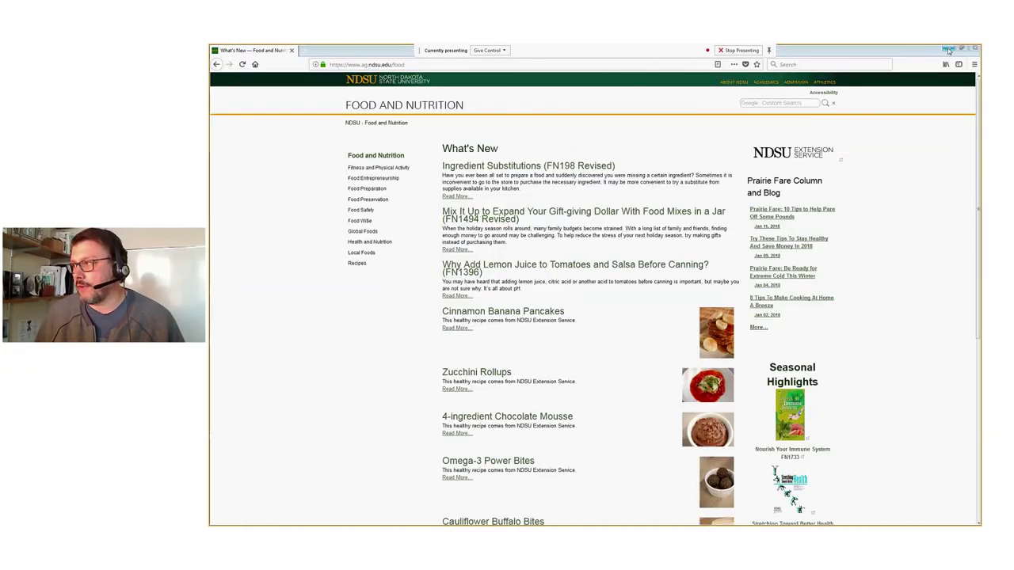
{"action": "right_click", "coordinate": [544, 244]}
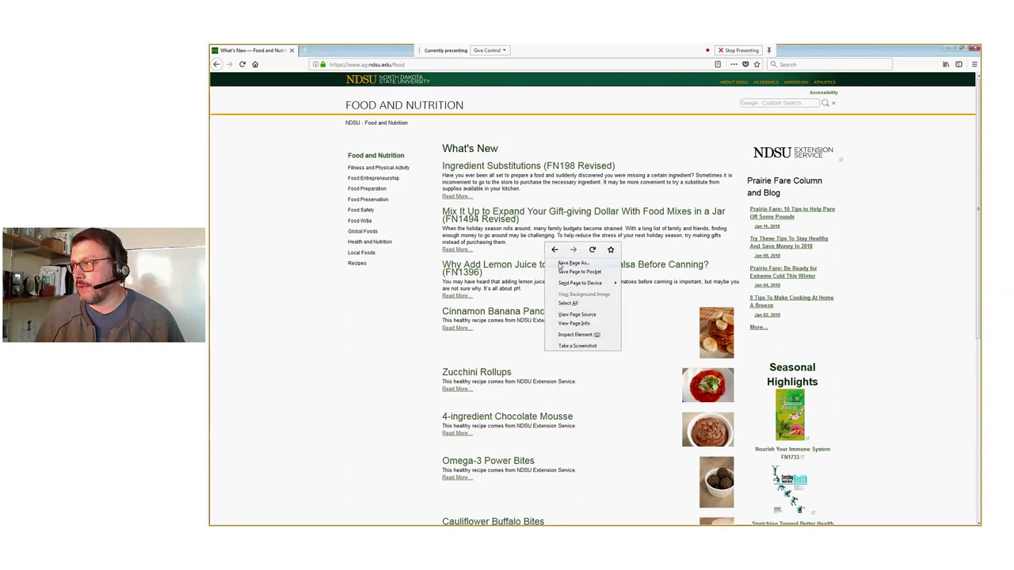
{"action": "left_click", "coordinate": [574, 340]}
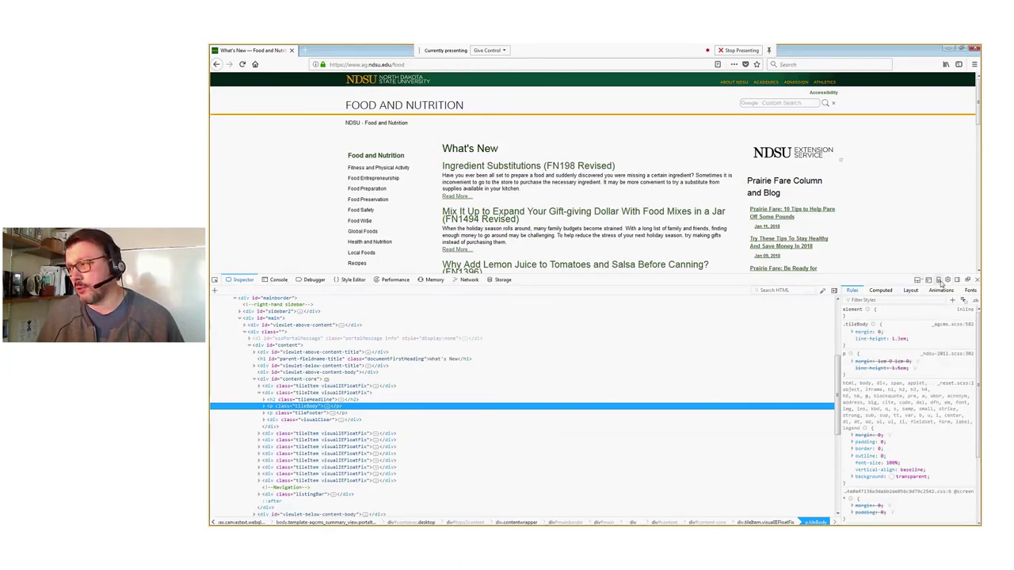
{"action": "left_click", "coordinate": [938, 279]}
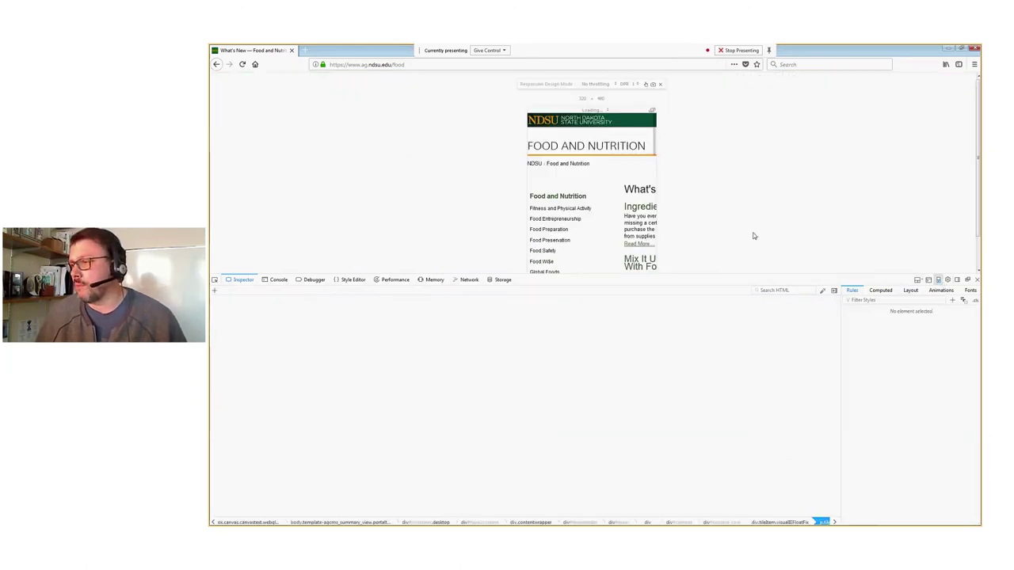
{"action": "left_click", "coordinate": [602, 110]}
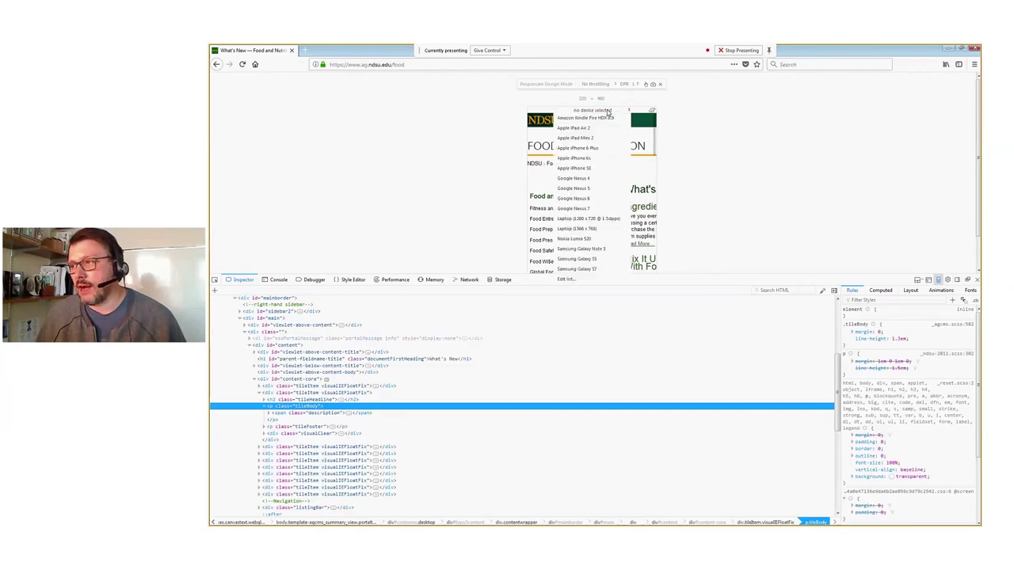
{"action": "left_click", "coordinate": [590, 160]}
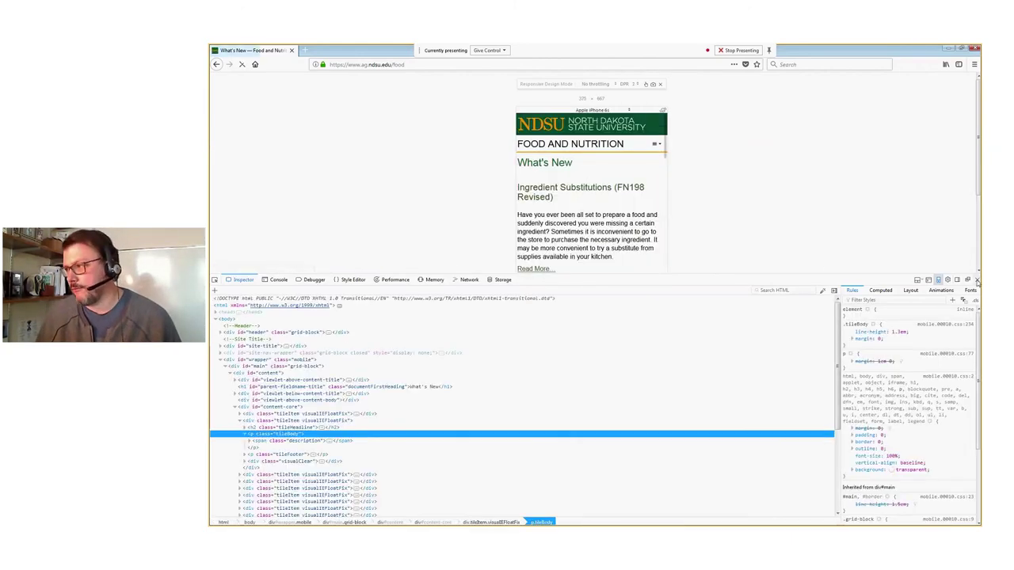
{"action": "key", "text": "F12"}
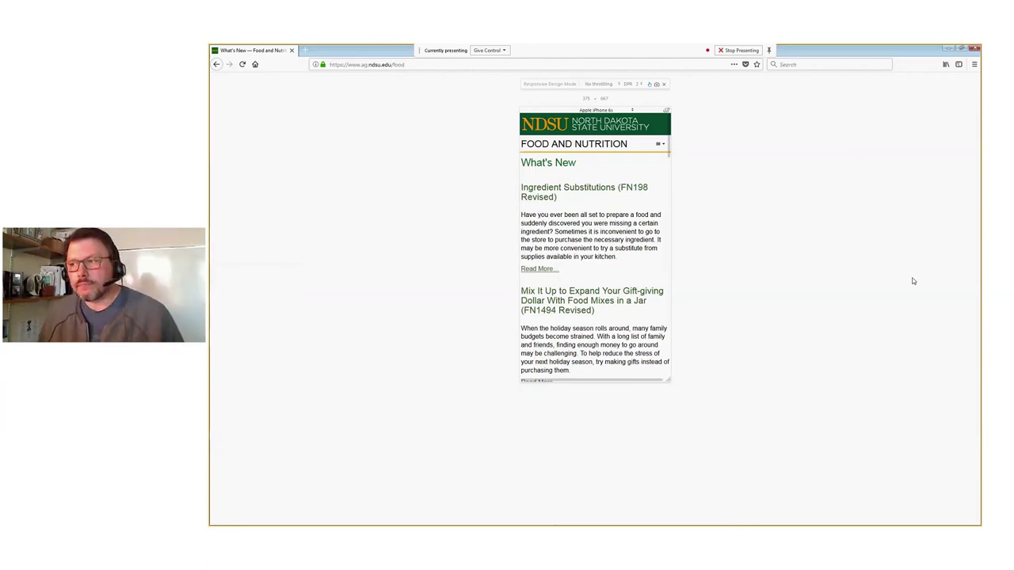
Step: Go back to the NDSU Agriculture and Extension page and look through its articles in the phone preview
{"action": "right_click", "coordinate": [669, 151]}
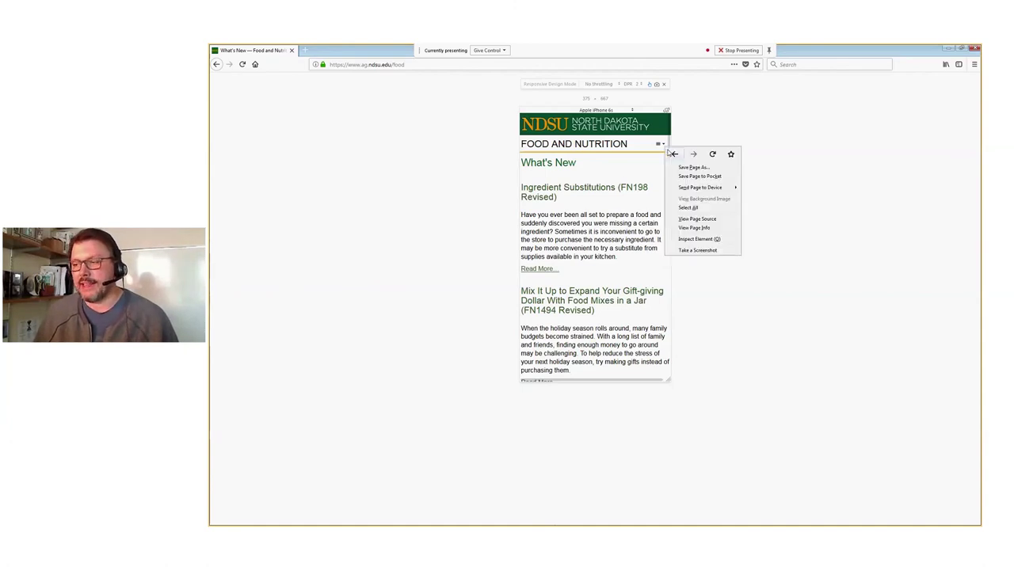
{"action": "left_click", "coordinate": [672, 154]}
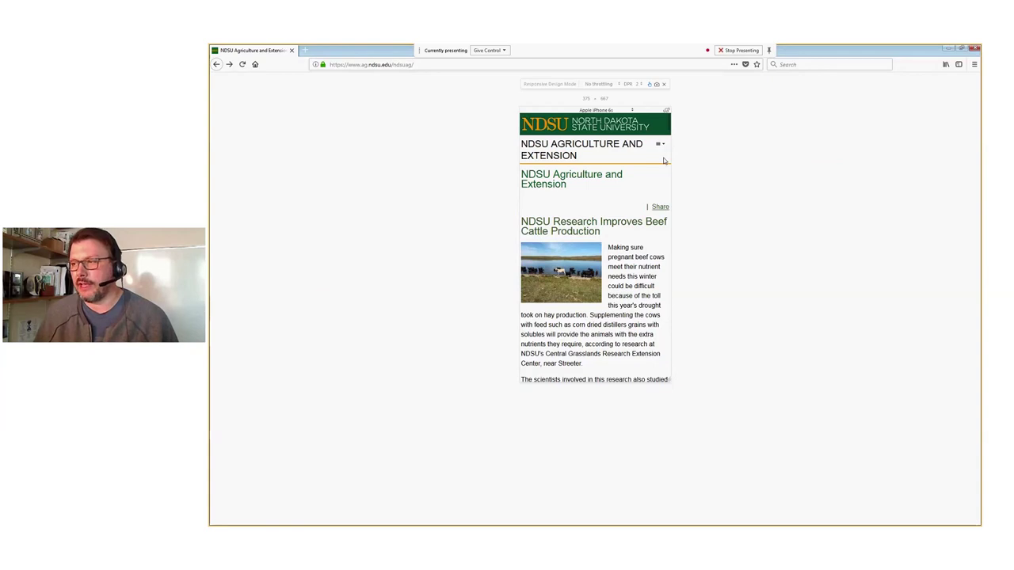
{"action": "scroll", "coordinate": [629, 229], "scroll_direction": "down", "scroll_amount": 10}
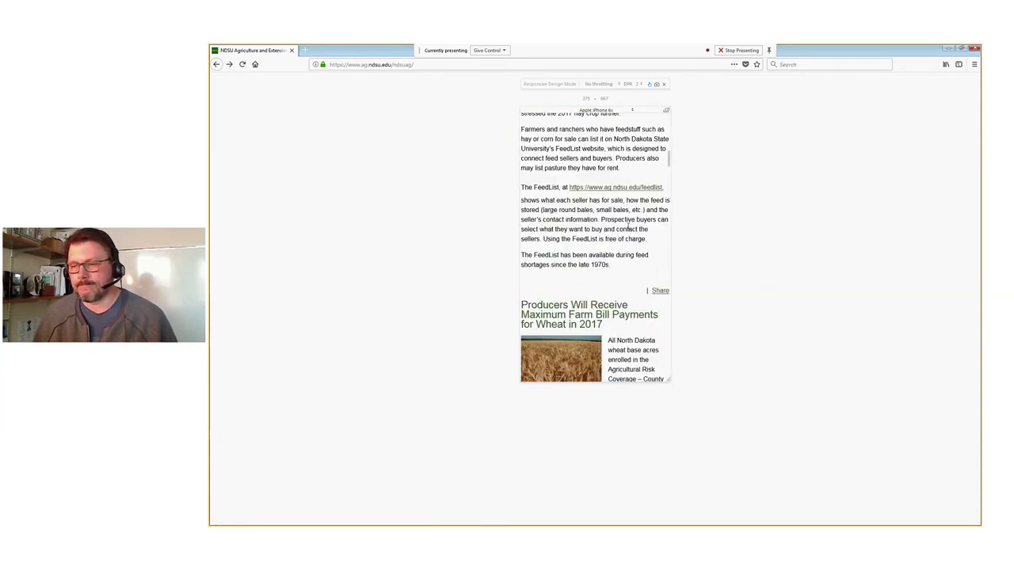
{"action": "scroll", "coordinate": [629, 228], "scroll_direction": "down", "scroll_amount": 3}
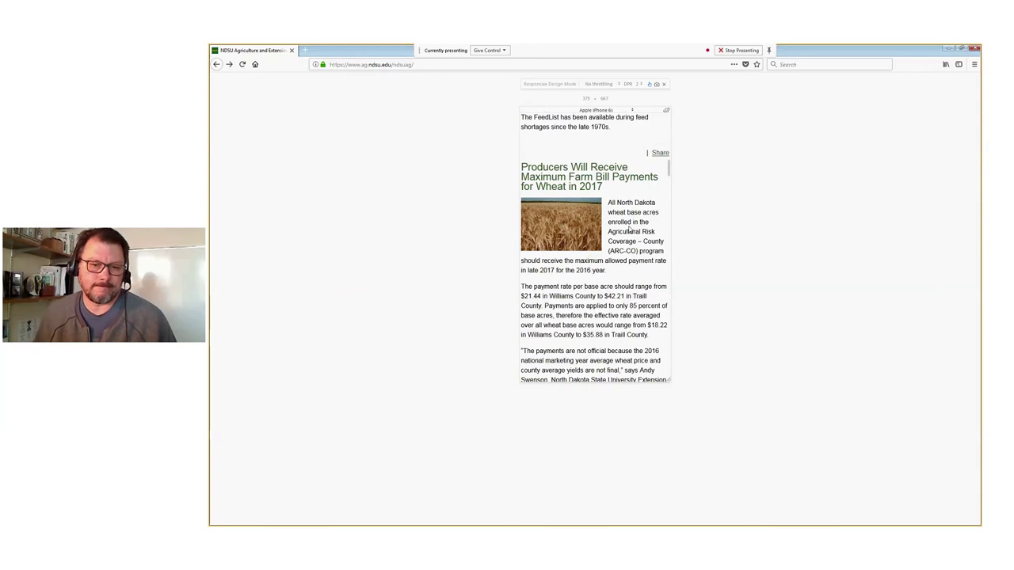